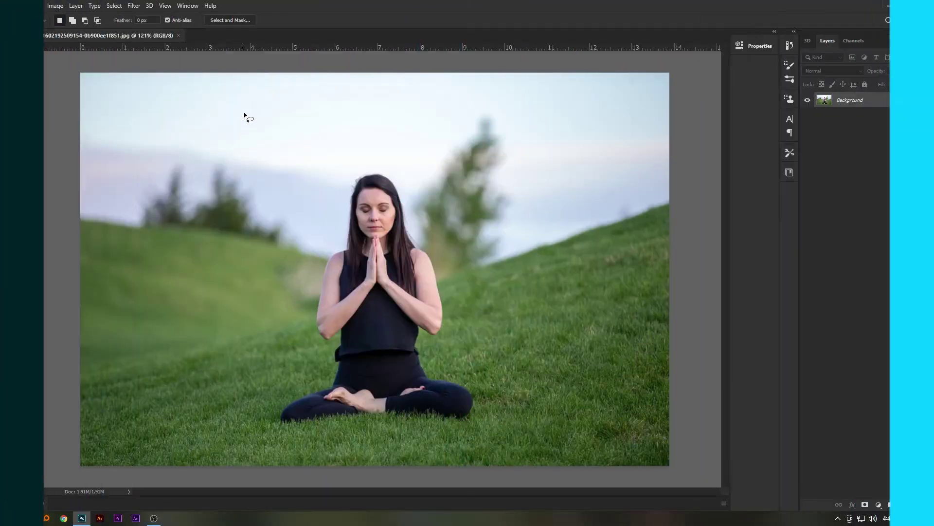
Unlock the Background layer into Layer 0 and enter Select and Mask from the Select menu.
left_click(916, 100)
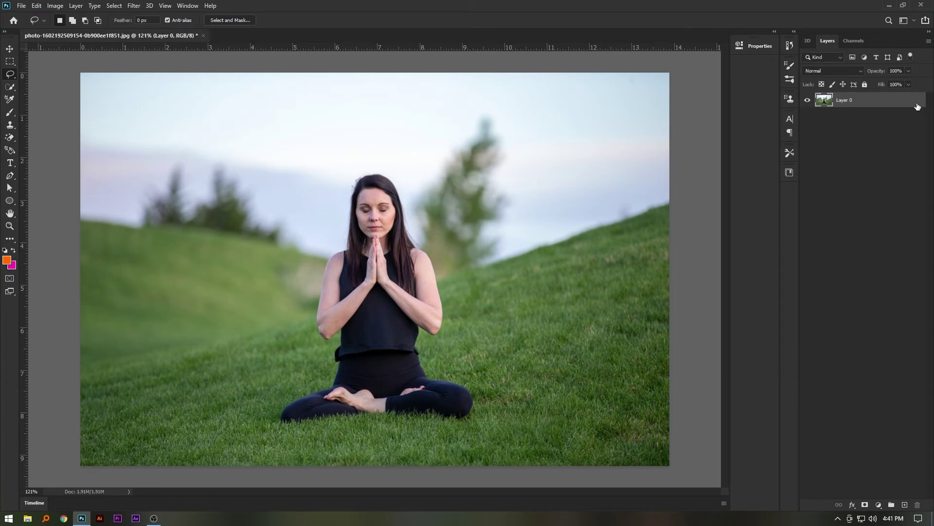
left_click(13, 111)
left_click(117, 6)
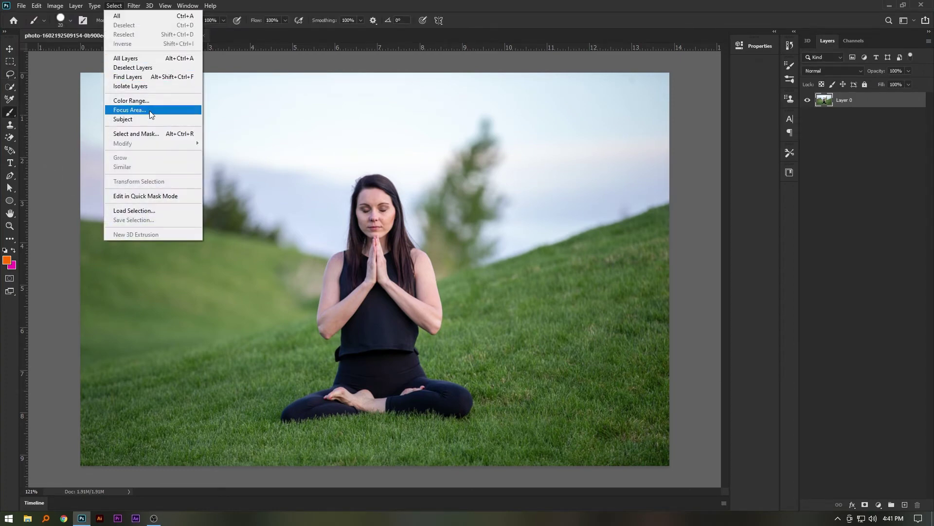
left_click(162, 135)
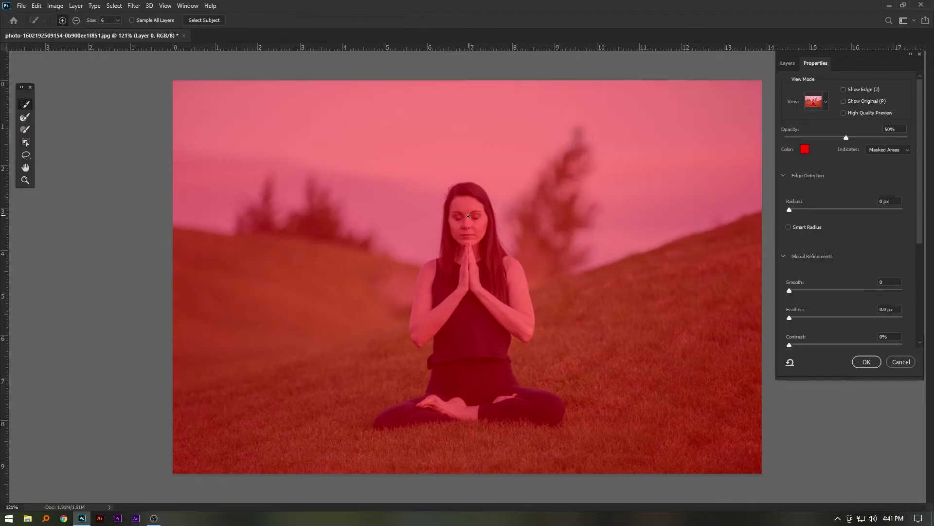
Paint the woman's face, hair, arms, legs and feet into the selection, clearing the patch beside her foot.
scroll(468, 216, "up", 2)
mouse_move(471, 189)
left_mouse_down()
mouse_move(424, 351)
mouse_move(412, 298)
left_mouse_up()
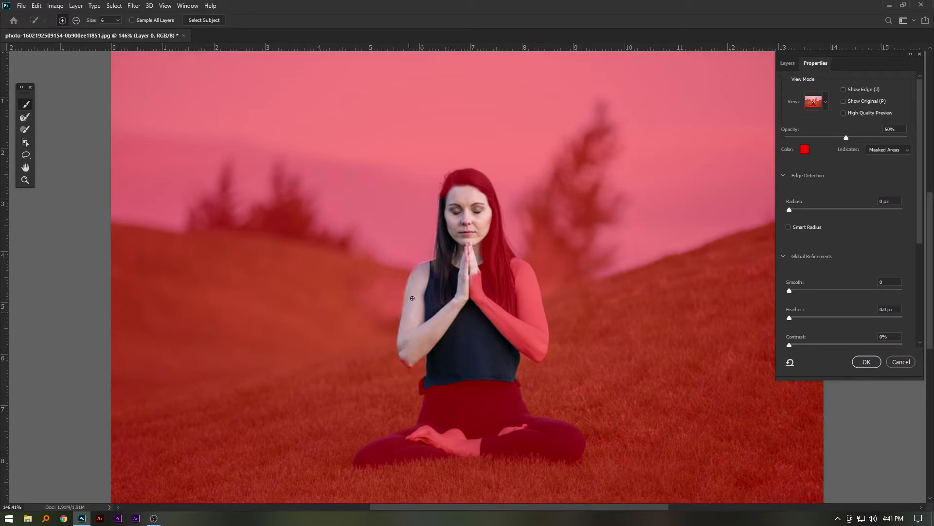
left_click_drag(500, 254, 532, 284)
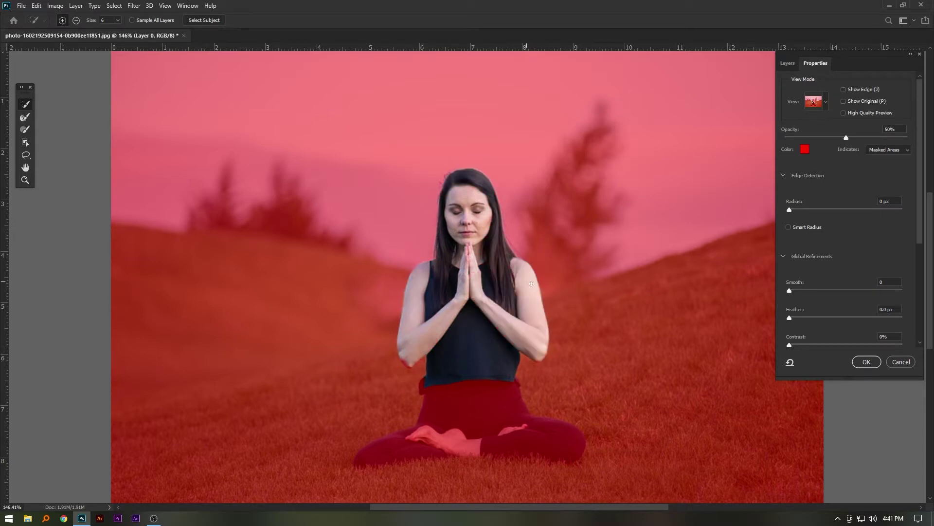
left_click_drag(482, 390, 387, 450)
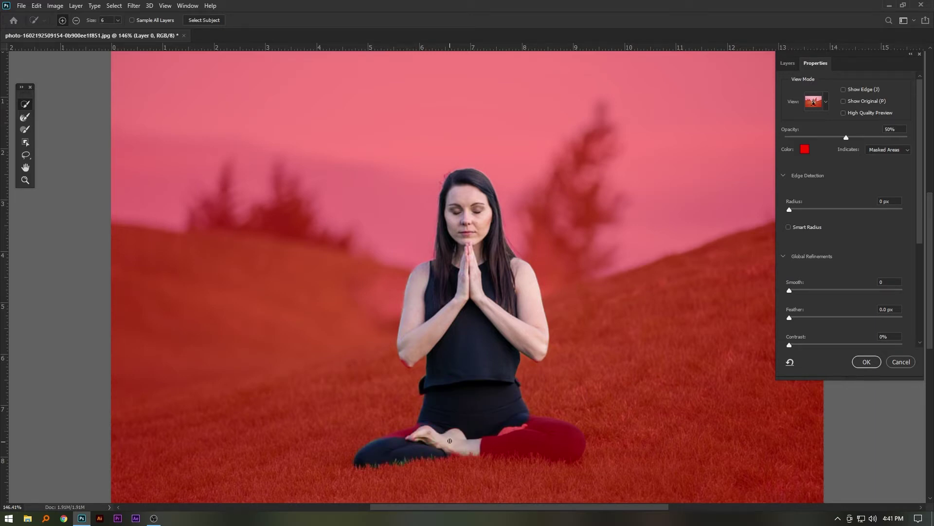
scroll(447, 441, "up", 3)
left_click_drag(509, 443, 585, 447)
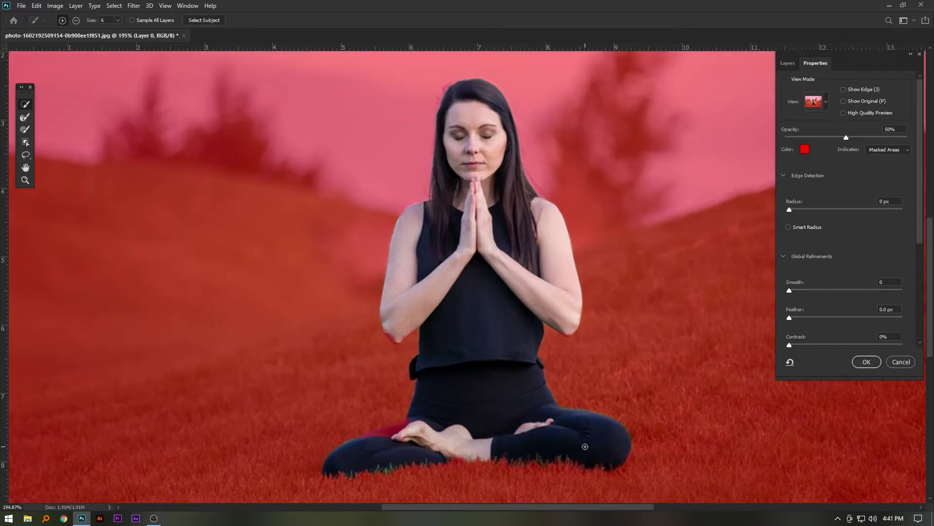
left_click_drag(364, 438, 391, 436)
scroll(508, 163, "up", 2)
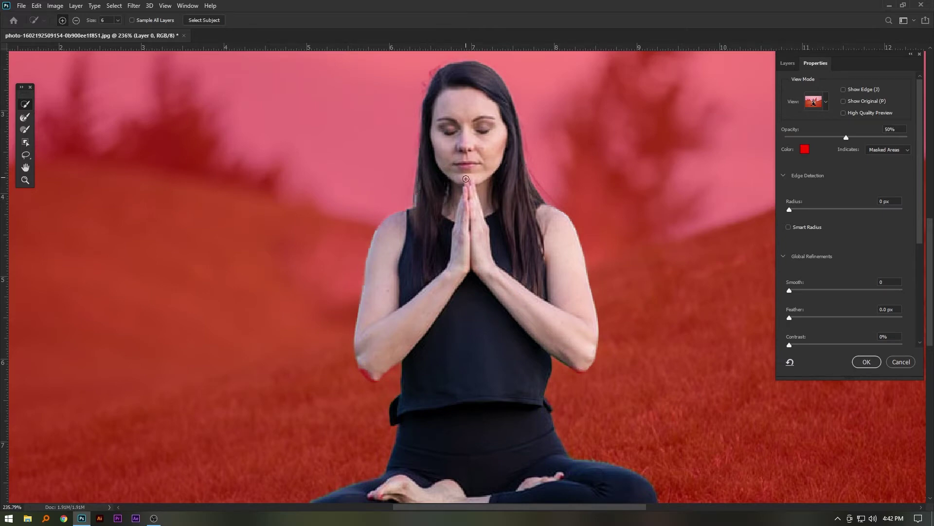
scroll(470, 345, "down", 1)
scroll(377, 364, "up", 2)
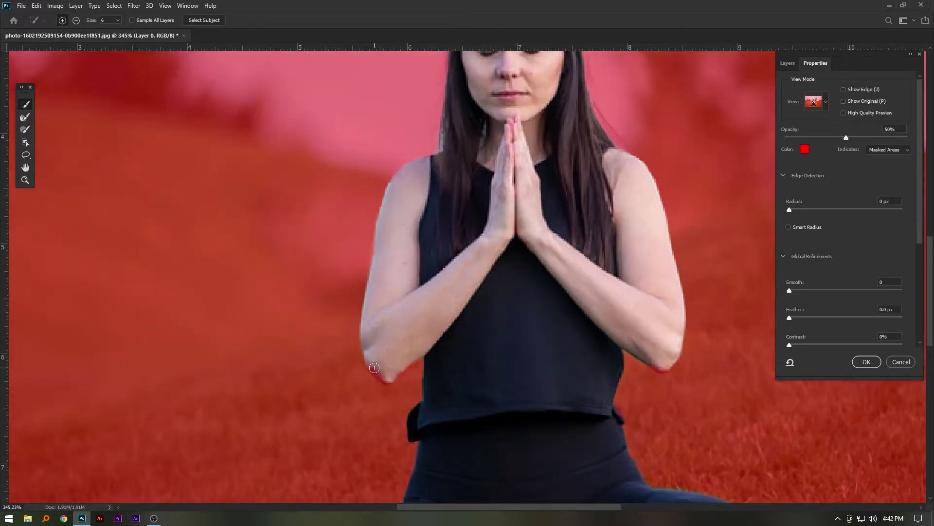
scroll(377, 365, "up", 1)
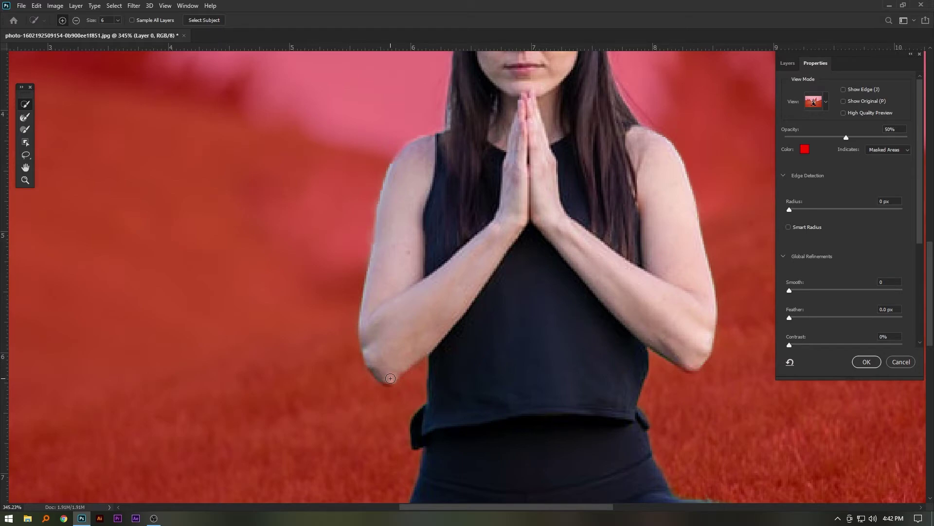
scroll(484, 231, "down", 1)
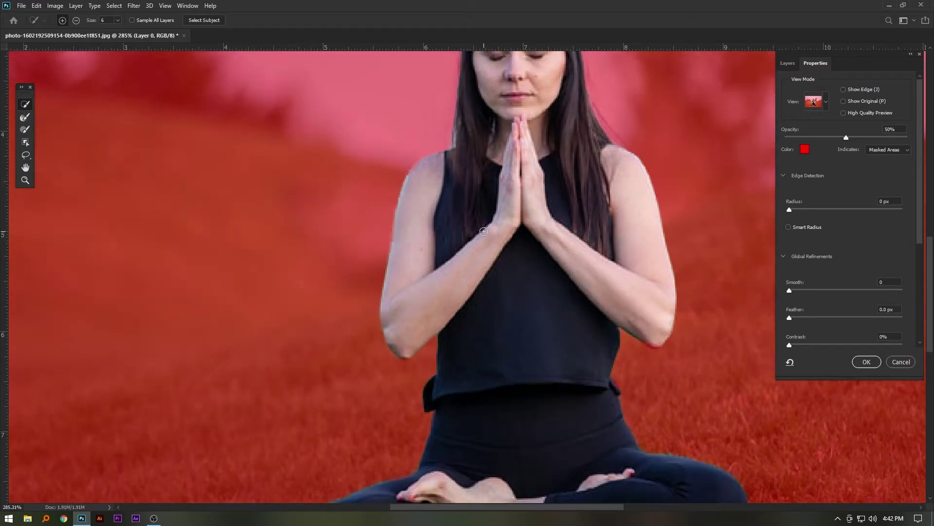
scroll(483, 231, "down", 1)
scroll(484, 231, "down", 2)
scroll(484, 231, "up", 2)
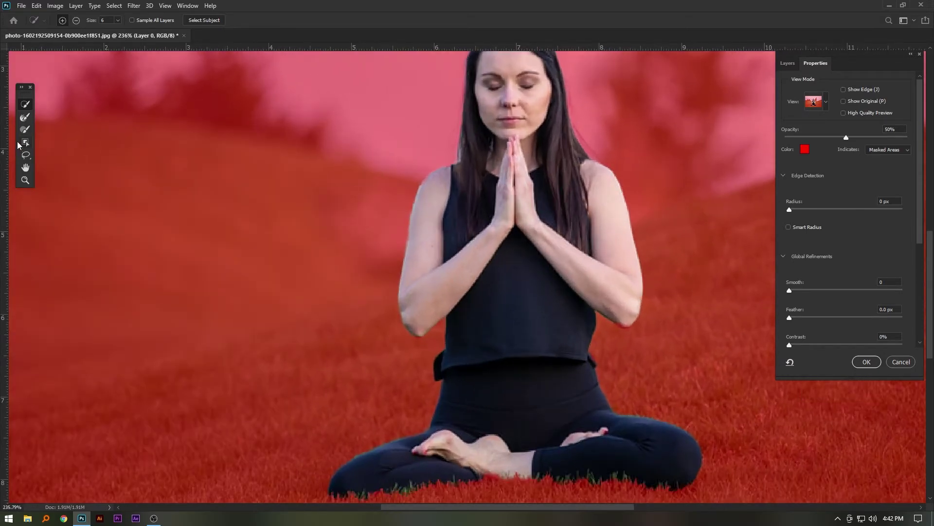
Refine the hair edge to remove the reddish fringe and enable Smart Radius.
left_click(25, 116)
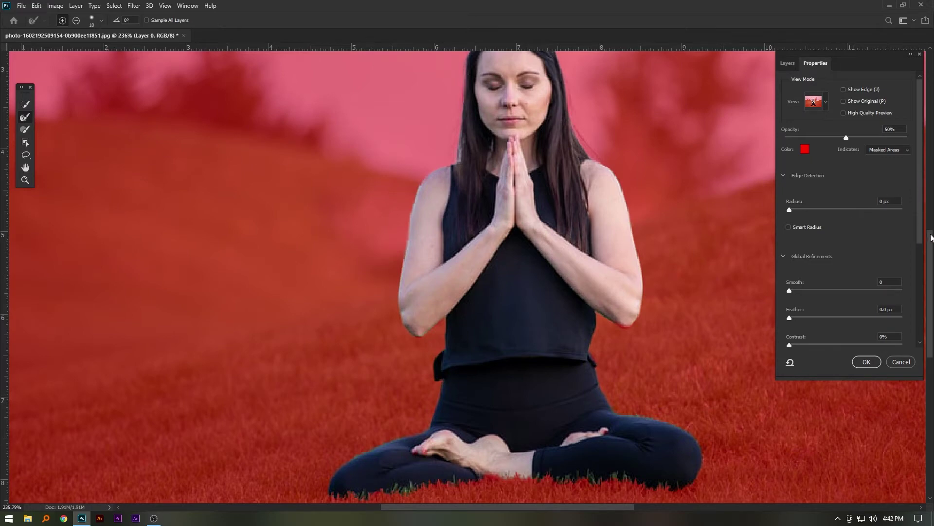
left_click_drag(931, 238, 933, 217)
scroll(579, 246, "down", 1)
scroll(580, 247, "down", 1)
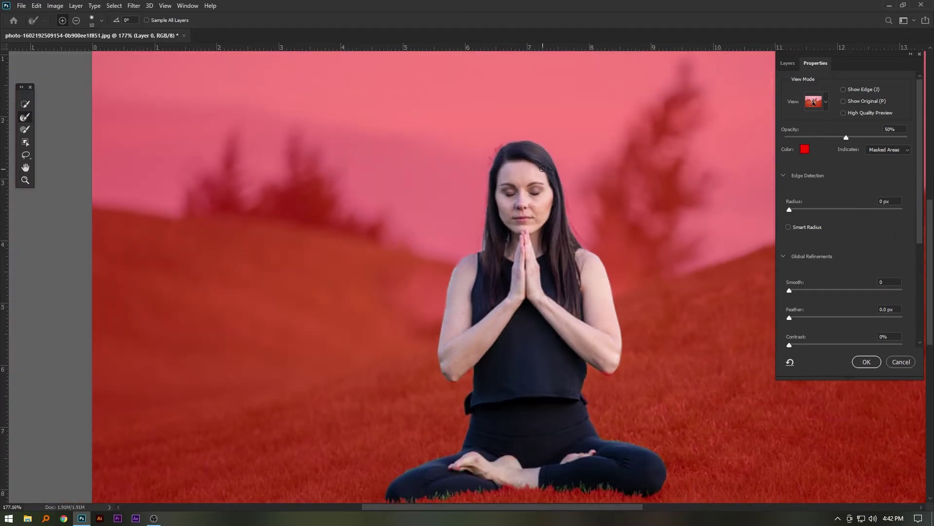
left_click_drag(493, 161, 504, 143)
scroll(587, 349, "down", 1)
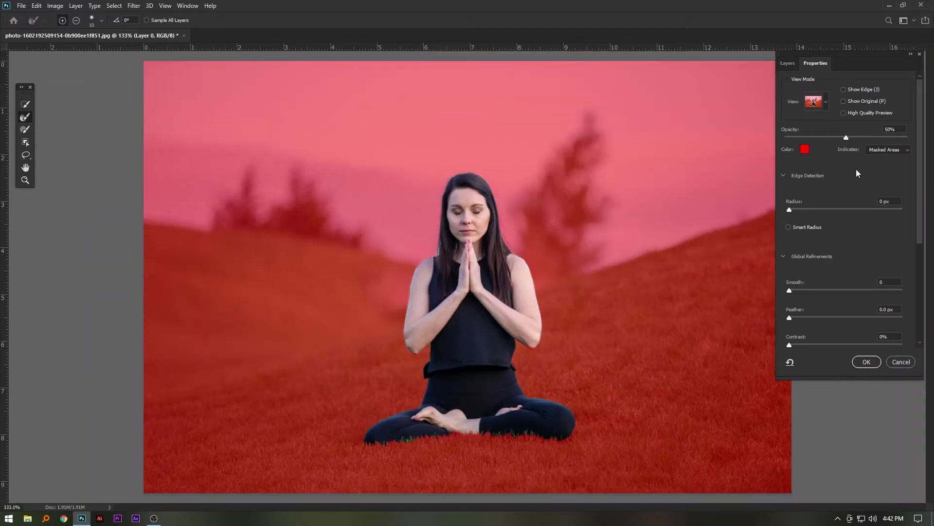
left_click(789, 227)
Set edge Radius to 1 px, enable Decontaminate Colors at 100%, and output to a new masked layer.
left_click_drag(791, 211, 795, 210)
left_click_drag(923, 225, 906, 324)
left_click(789, 282)
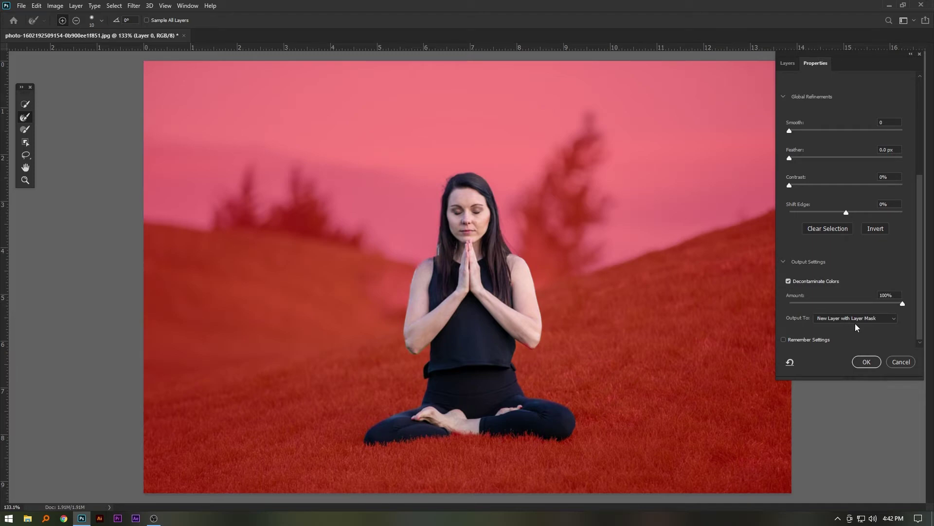
left_click(877, 361)
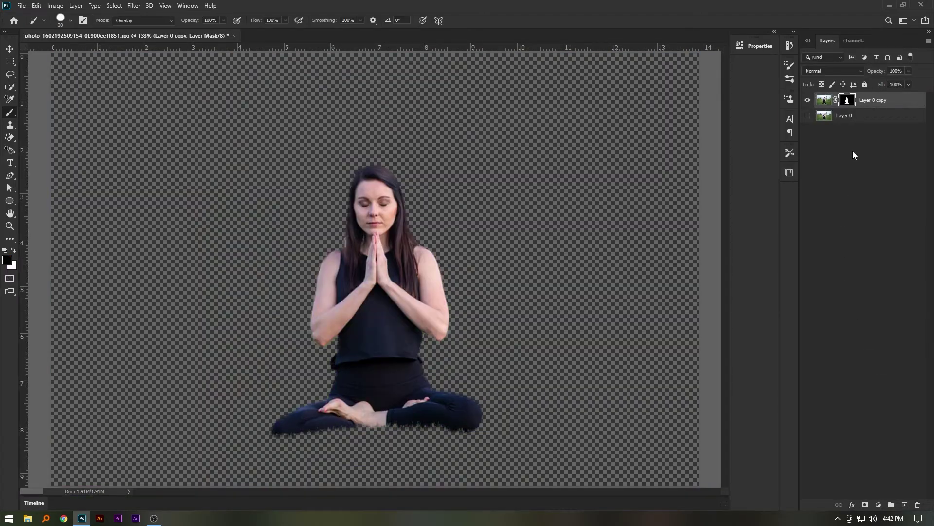
Show the original photo again and duplicate Layer 0 into Layer 0 copy 2.
left_click(807, 116)
scroll(549, 242, "down", 1)
scroll(548, 242, "down", 1)
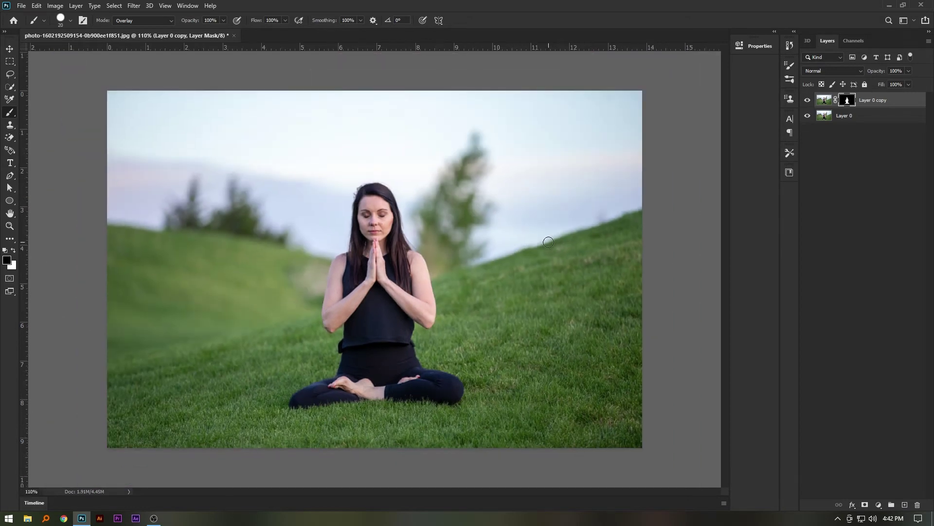
left_click(862, 117)
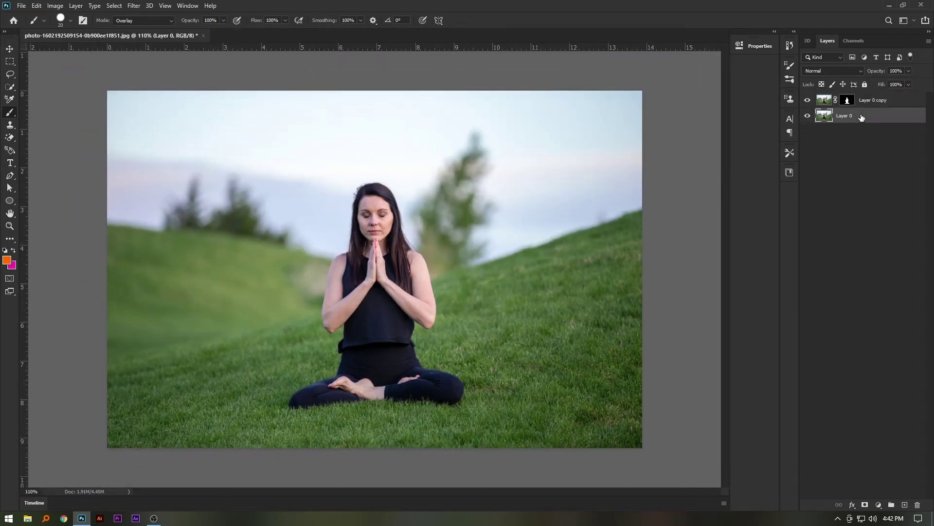
key("ctrl+j")
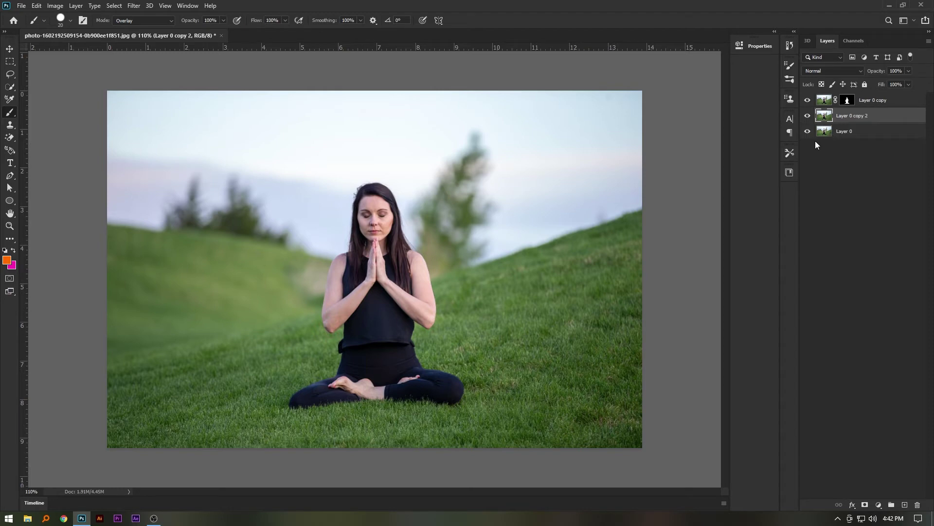
Hide Layer 0 and the masked cut-out, leaving only the copy visible, and zoom in with the Lasso tool.
left_click(807, 131)
left_click(808, 100)
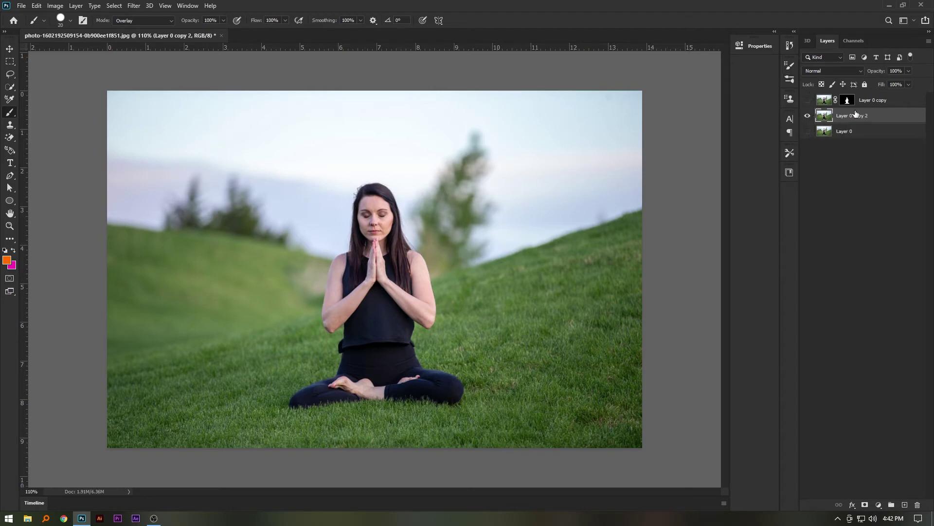
left_click(9, 74)
key("ctrl+plus")
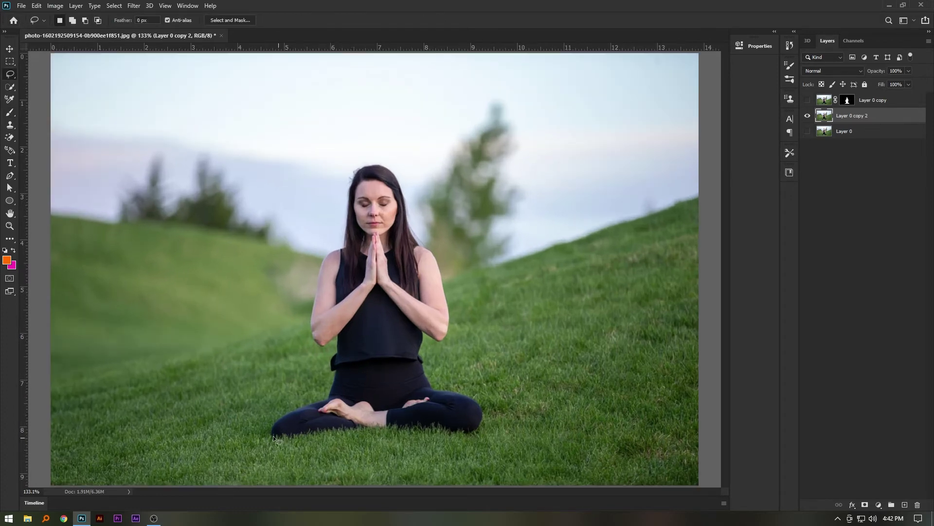
Lasso around the woman, Content-Aware fill the selection, and deselect.
mouse_move(295, 441)
left_mouse_down()
mouse_move(332, 441)
mouse_move(487, 393)
left_mouse_up()
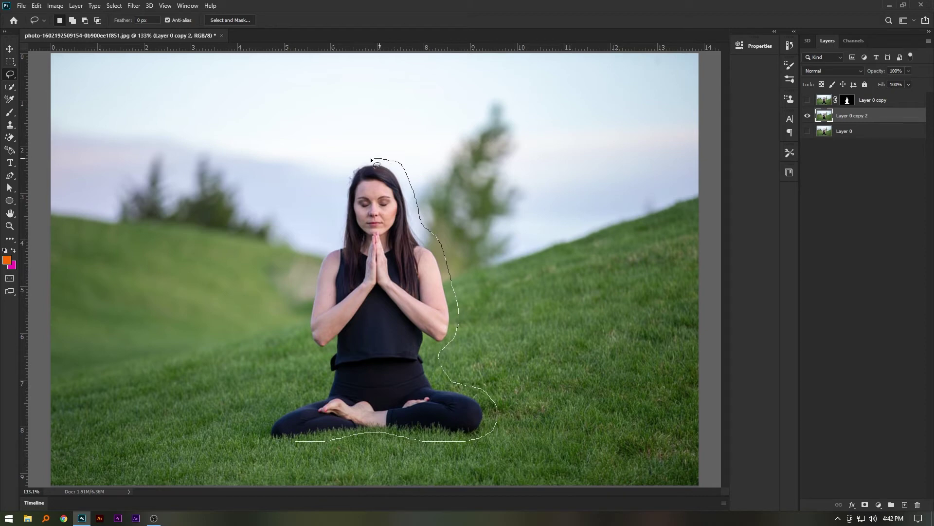
mouse_move(339, 205)
left_mouse_down()
mouse_move(336, 239)
mouse_move(298, 311)
mouse_move(306, 366)
mouse_move(262, 433)
mouse_move(297, 444)
left_mouse_up()
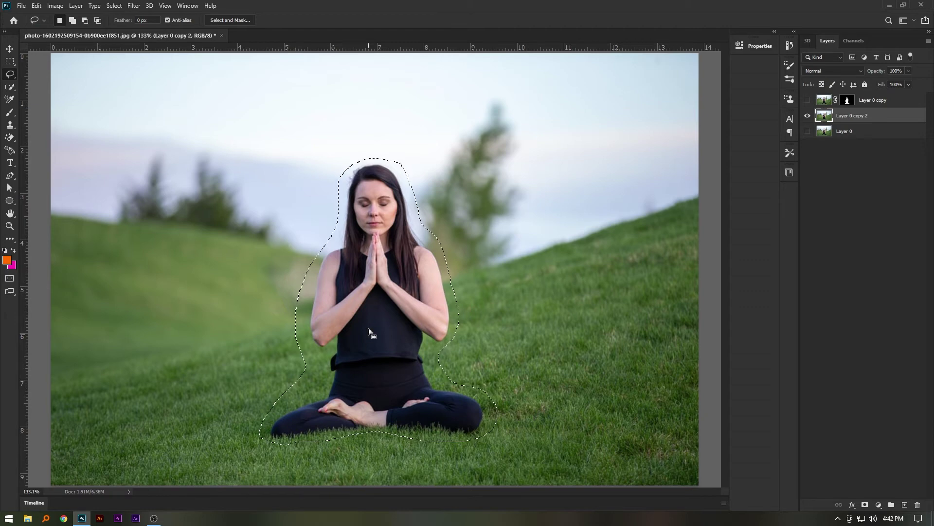
right_click(369, 278)
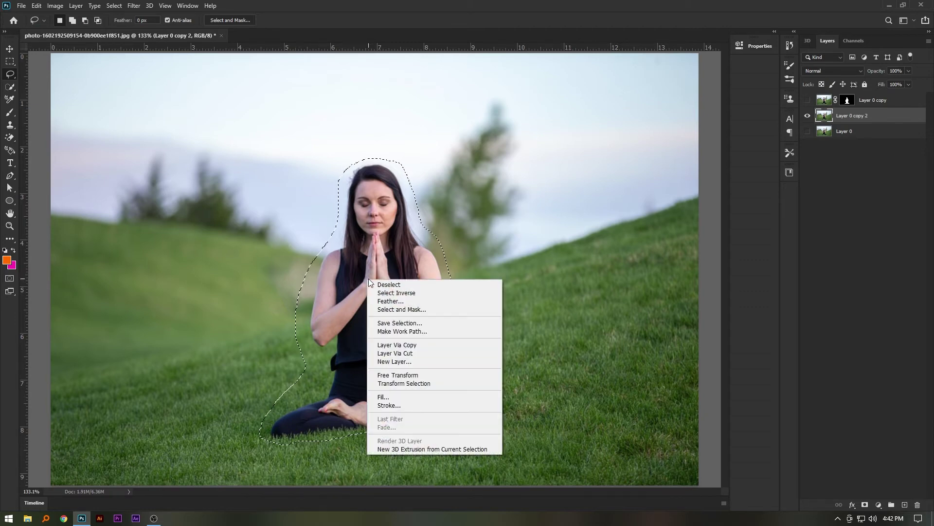
left_click(414, 397)
left_click(466, 149)
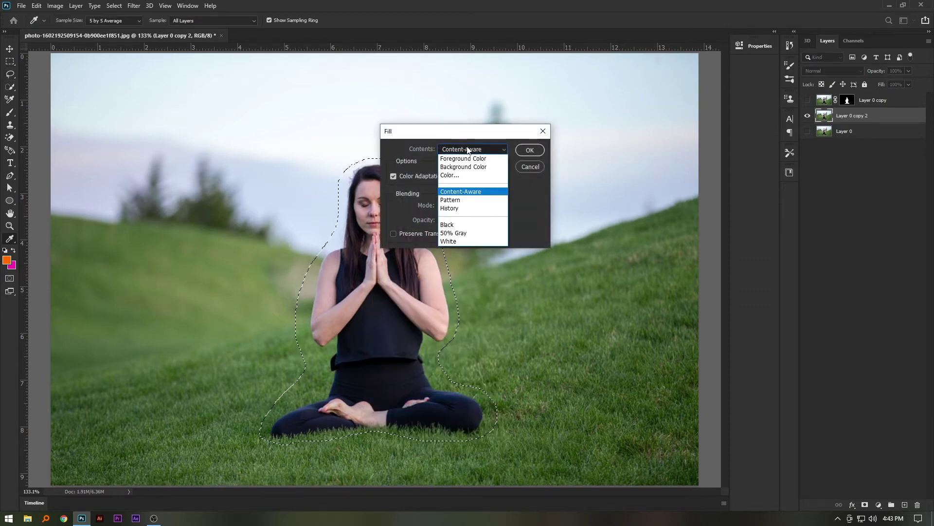
left_click(489, 193)
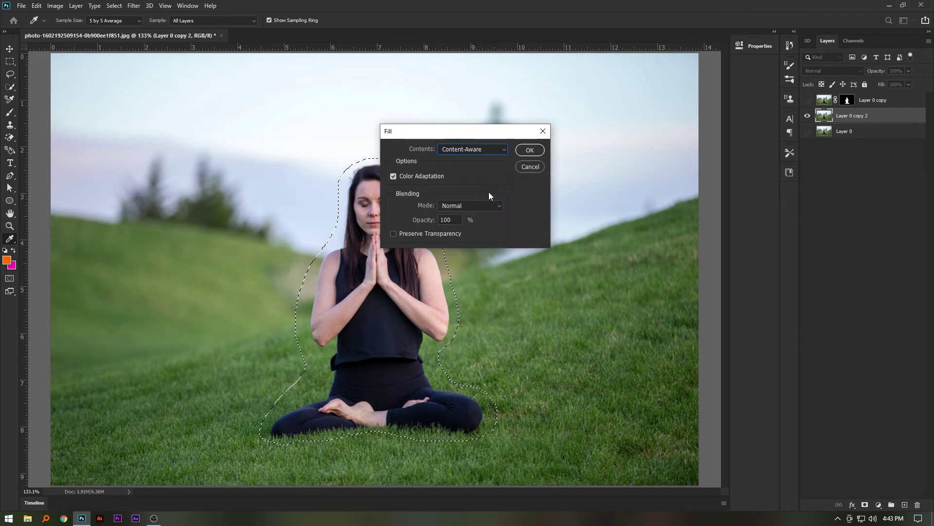
left_click(529, 150)
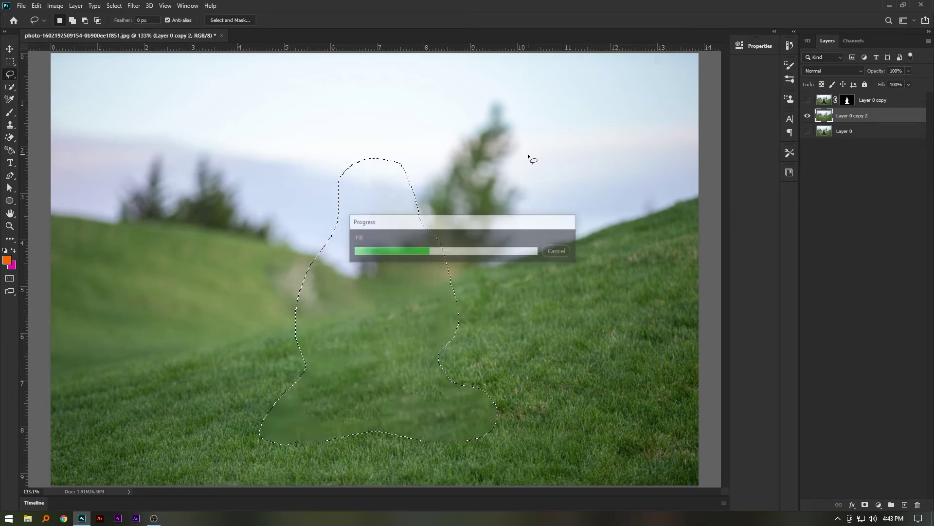
key("ctrl+d")
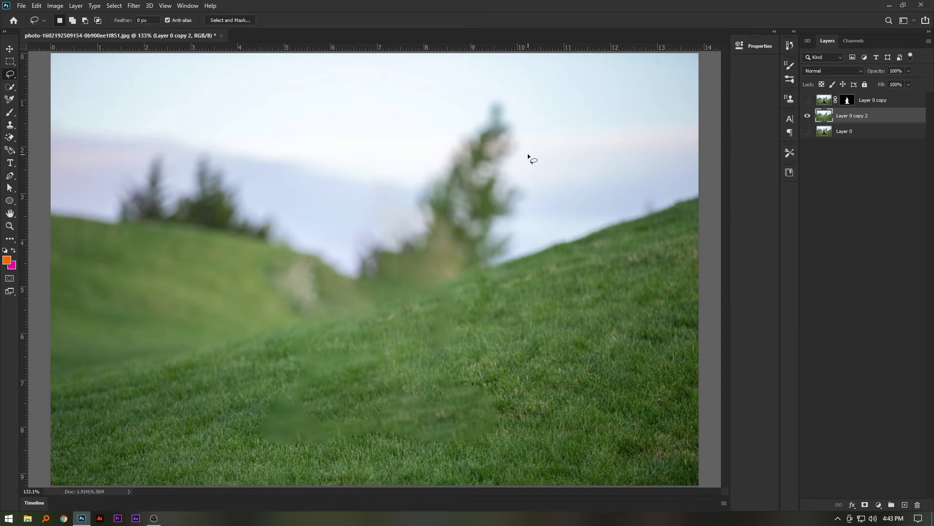
Show Layer 0 copy again, zoom out, and start a Blur Gallery Tilt-Shift blur.
left_click(807, 100)
scroll(365, 150, "down", 2)
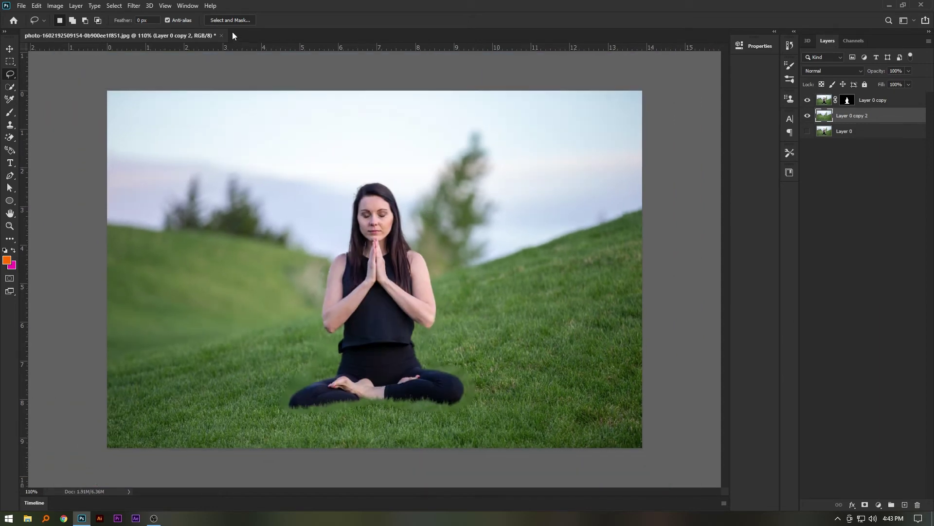
left_click(138, 8)
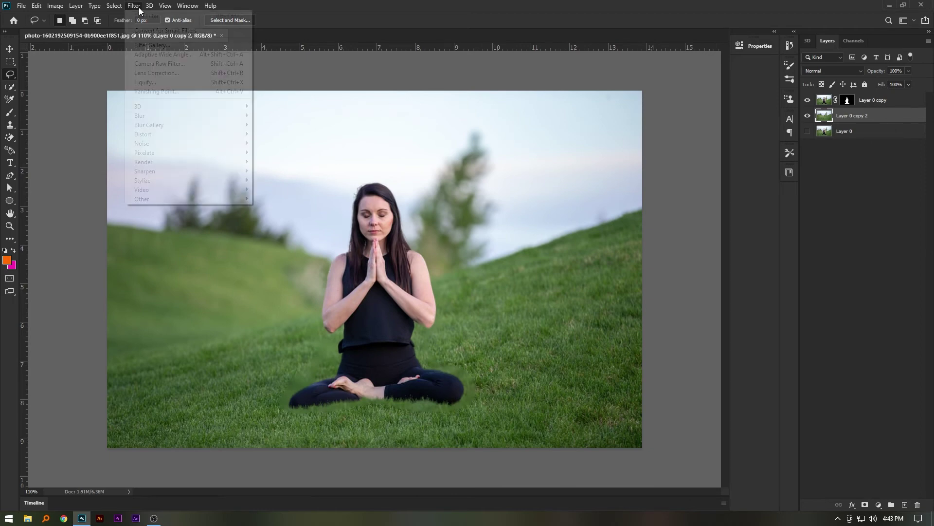
mouse_move(161, 124)
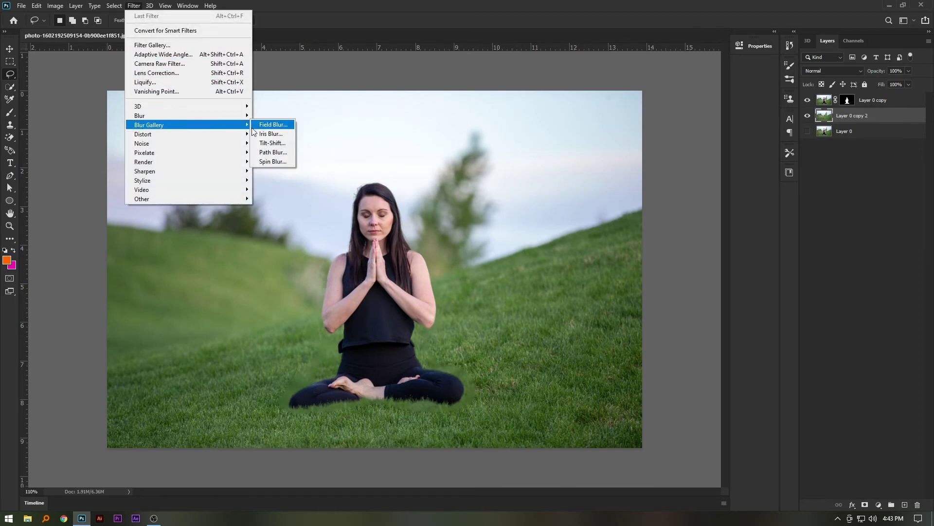
left_click(291, 146)
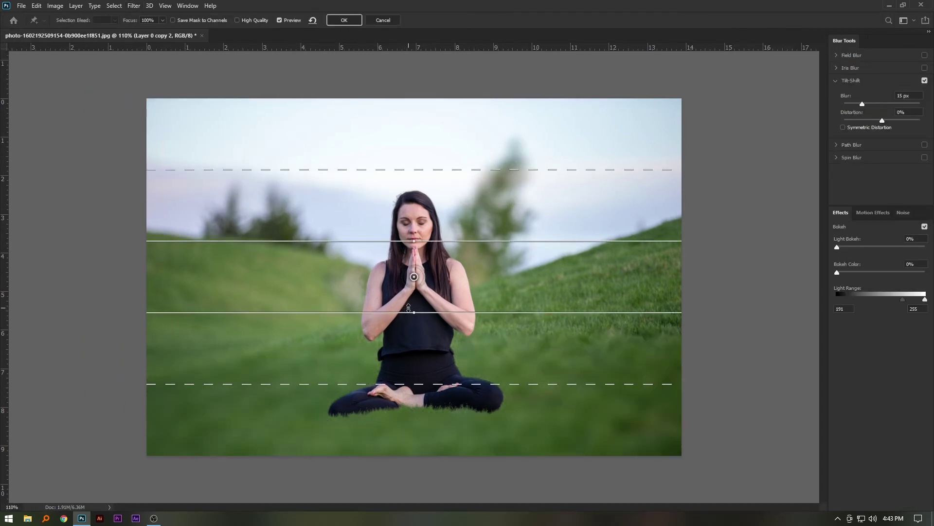
Move the tilt-shift sharp band down to the crossed legs, apply it, and select Layer 0 copy.
mouse_move(414, 277)
left_mouse_down()
mouse_move(417, 468)
mouse_move(418, 457)
left_mouse_up()
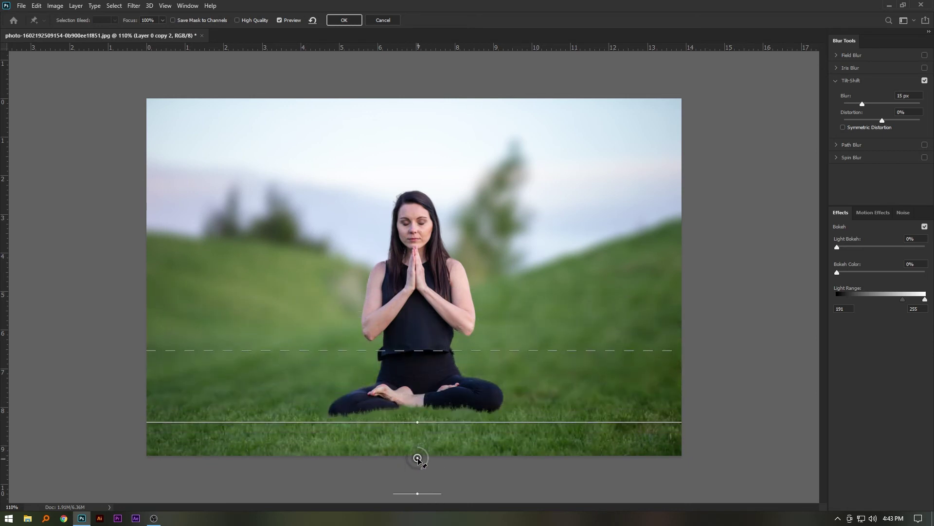
left_click(349, 22)
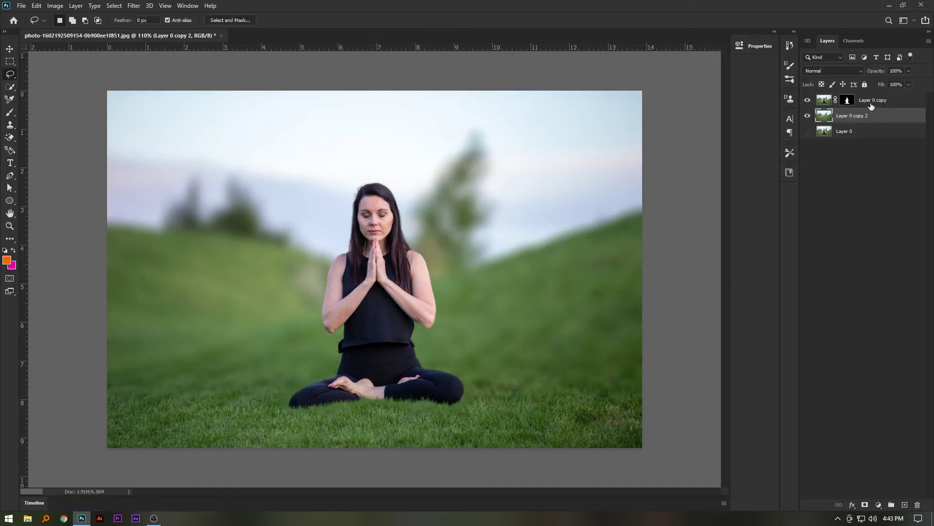
left_click(871, 102)
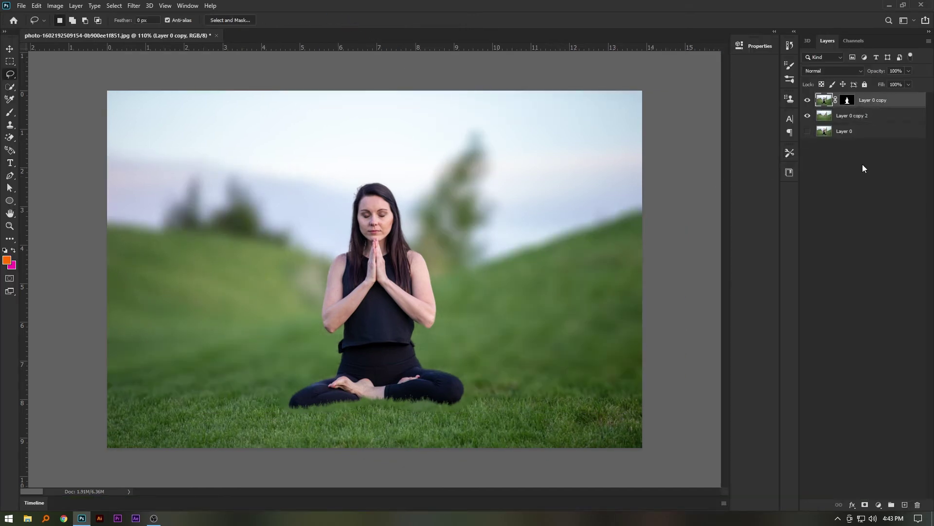
Add a Color Lookup adjustment layer loaded with the 3Strip.look LUT and close Properties.
left_click(879, 505)
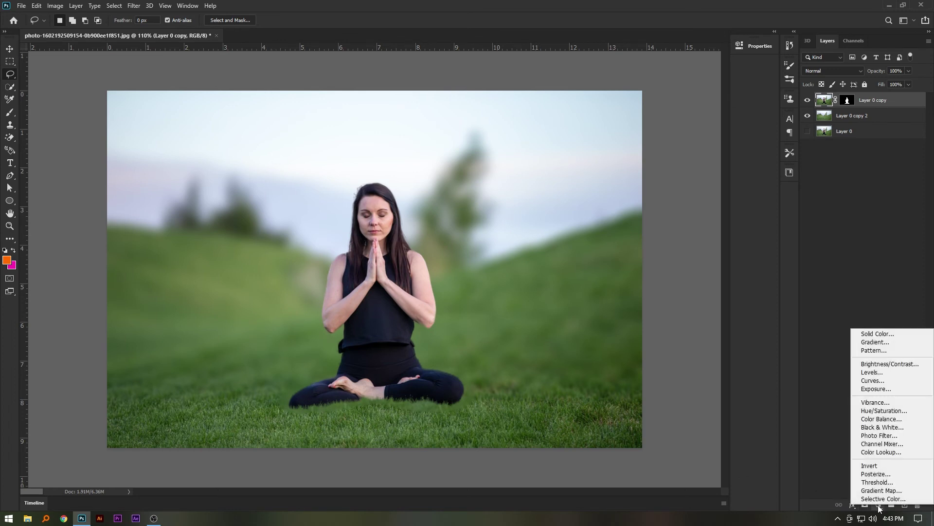
left_click(880, 452)
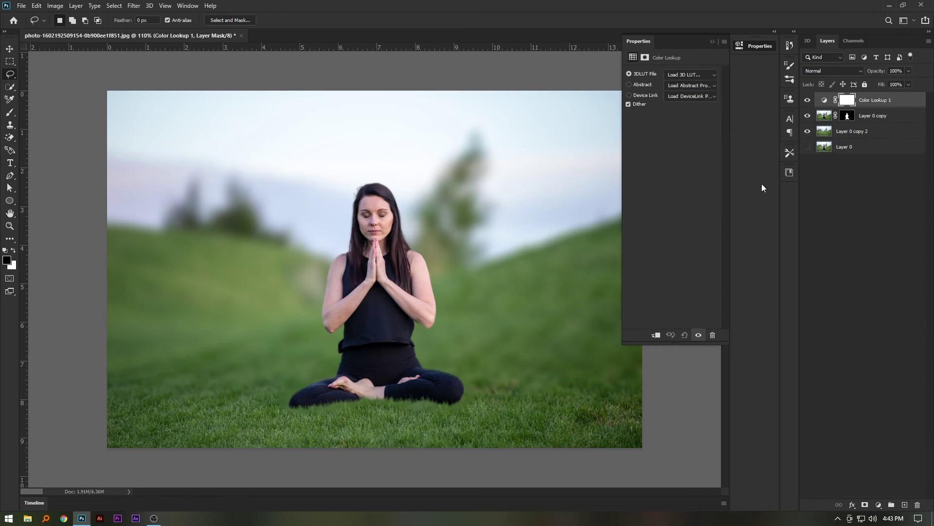
left_click(693, 77)
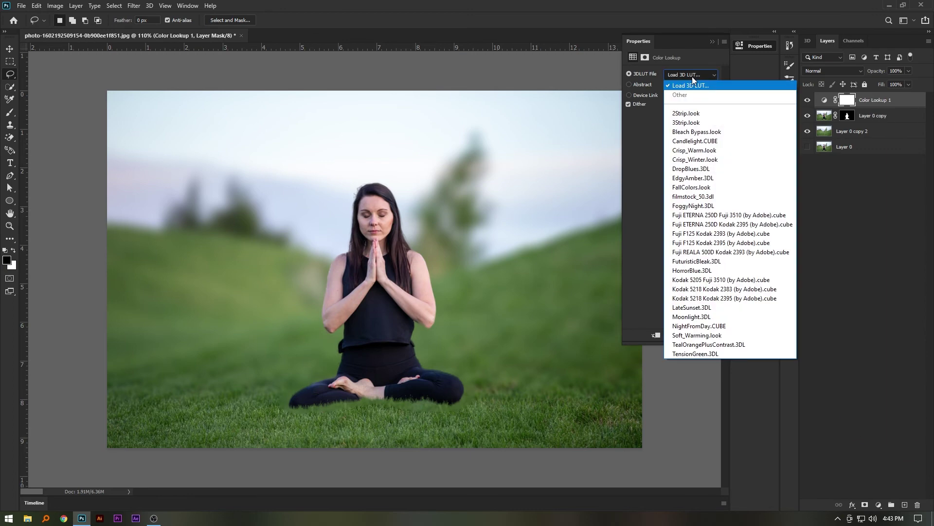
left_click(715, 122)
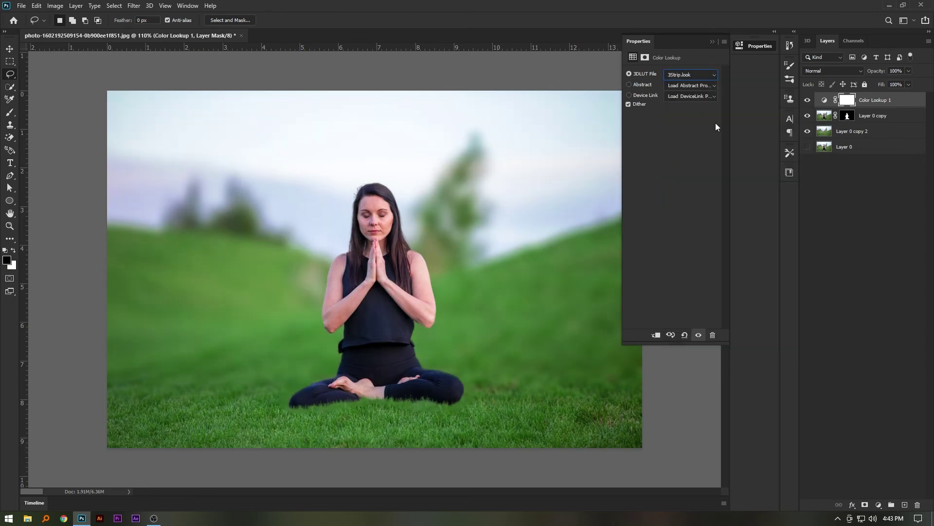
left_click(842, 181)
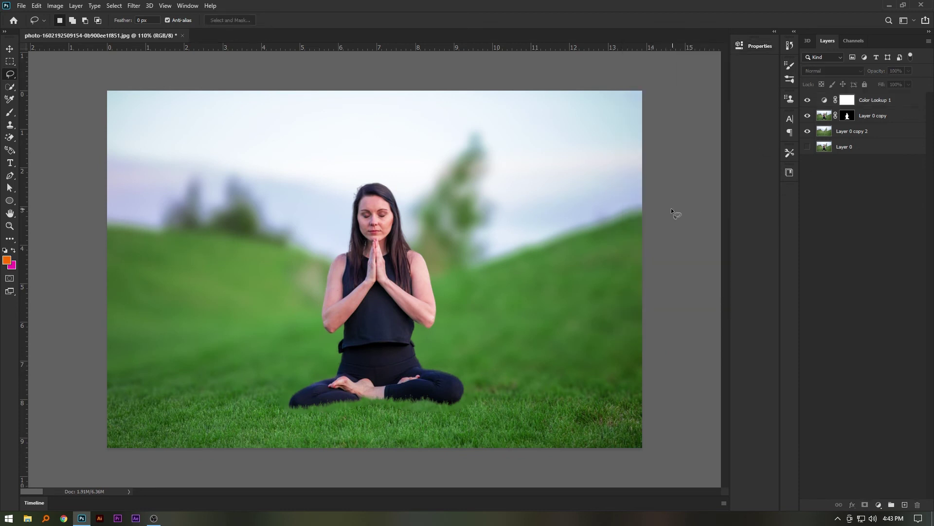
scroll(671, 209, "up", 1)
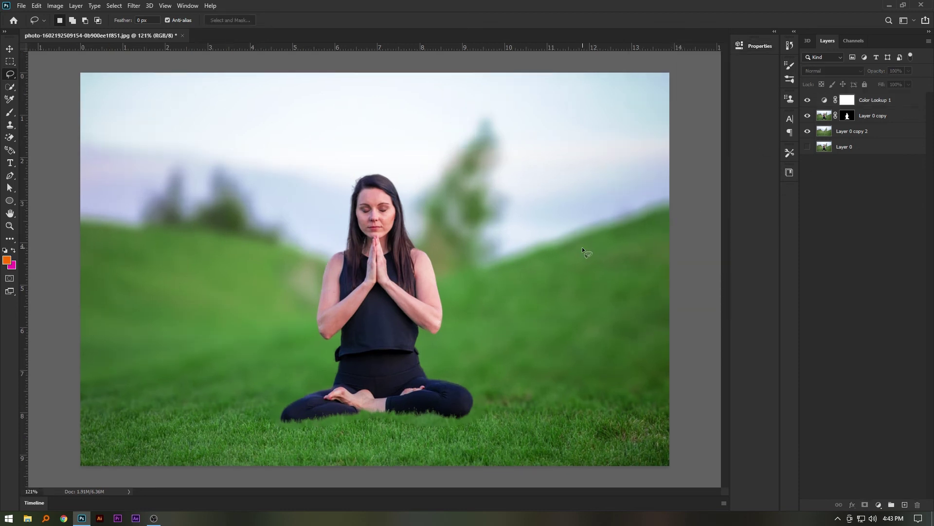